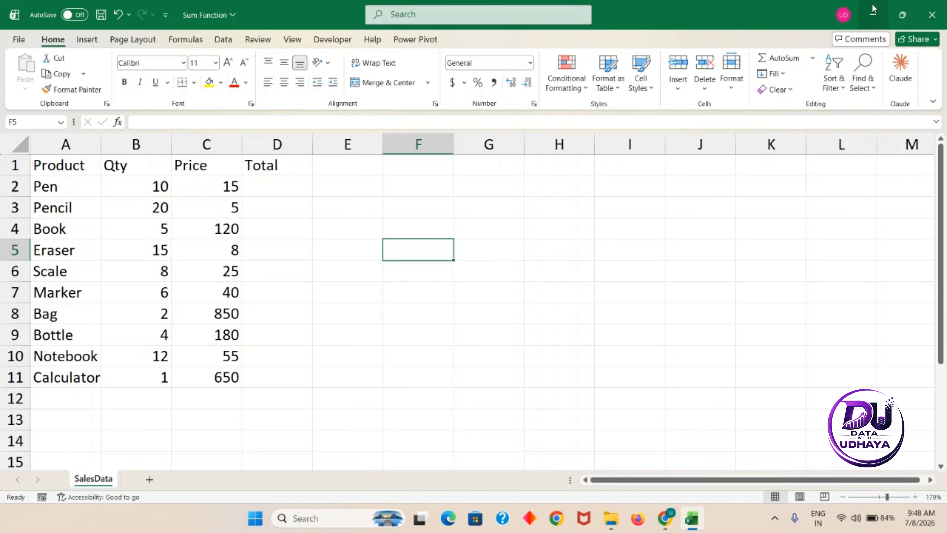
Enter a trial sum 78+35 in empty cell E3.
left_click(337, 201)
type("=")
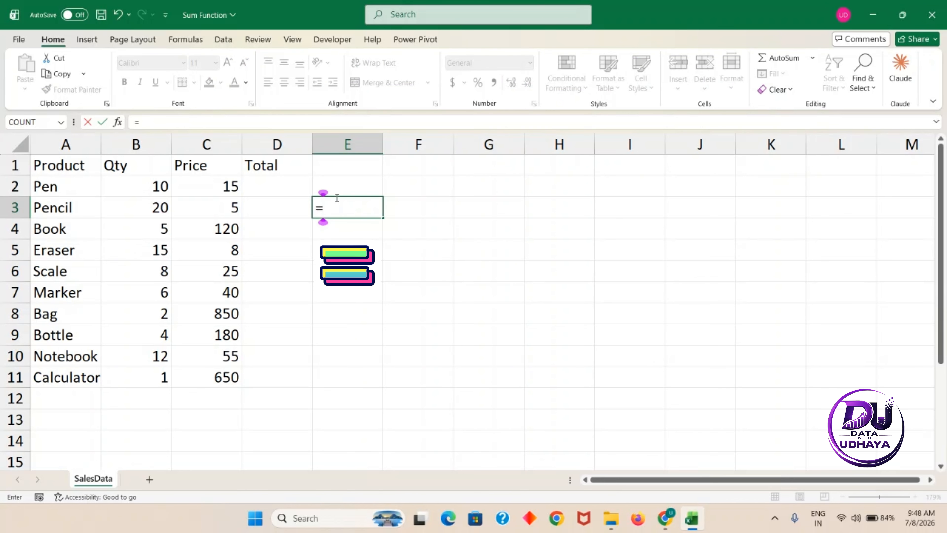
key("BackSpace")
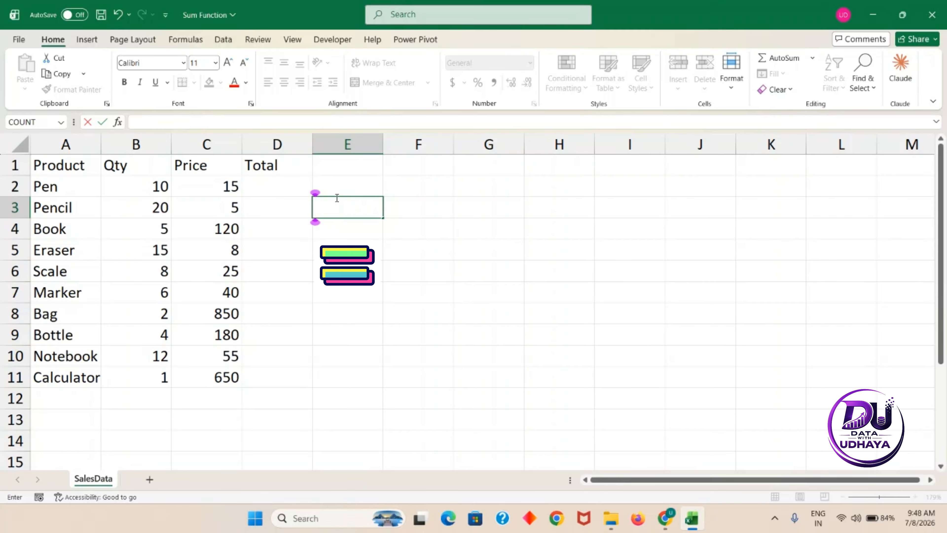
type("78")
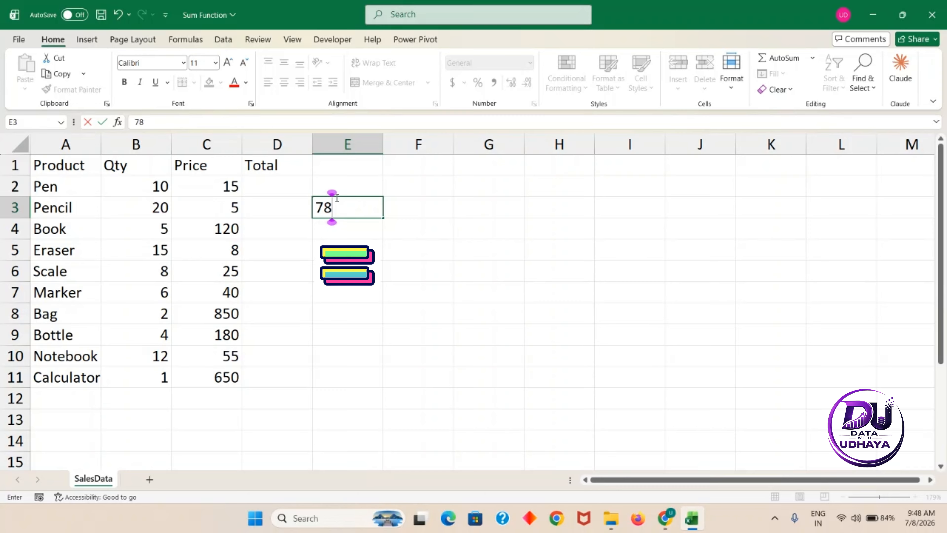
type("+35")
key("Return")
Turn E3 into the formula =78+35 showing 113, then clear it.
left_click(344, 208)
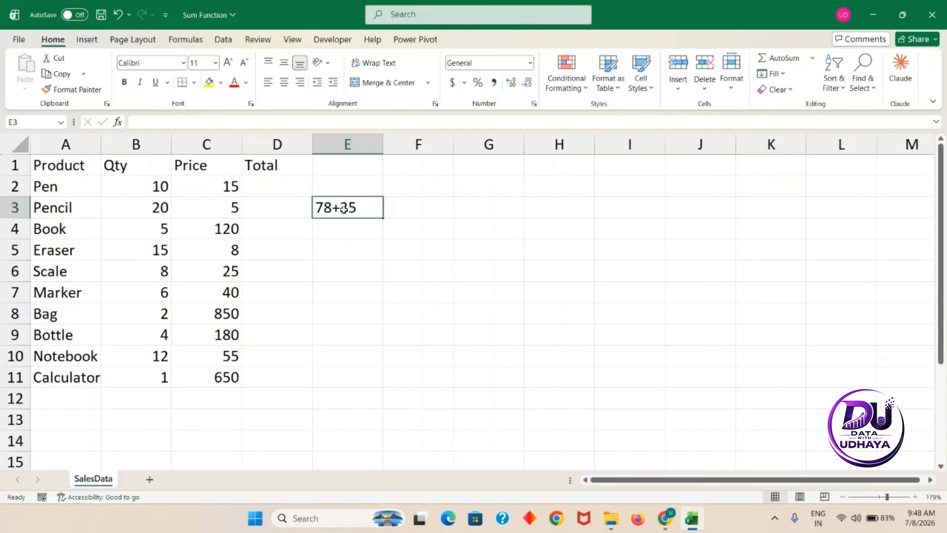
double_click(318, 208)
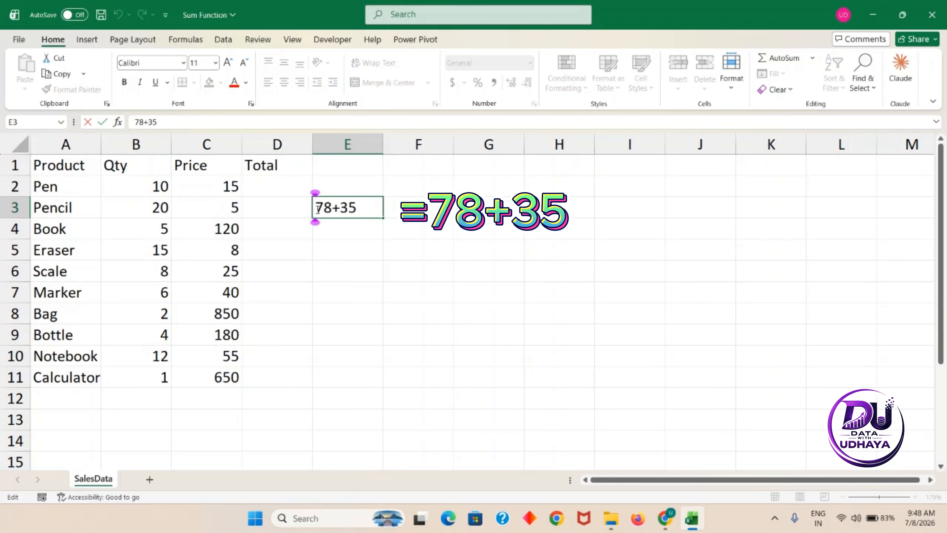
type("=")
key("Return")
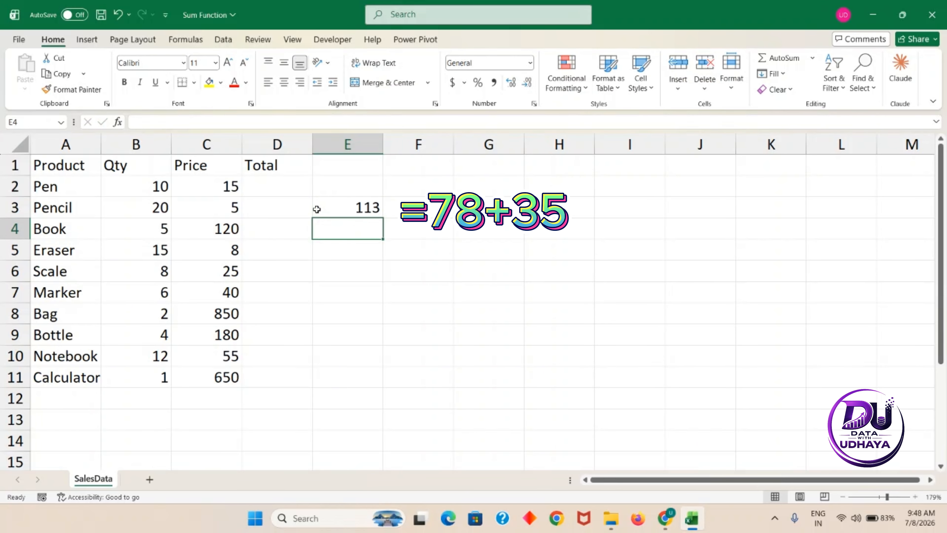
left_click(358, 207)
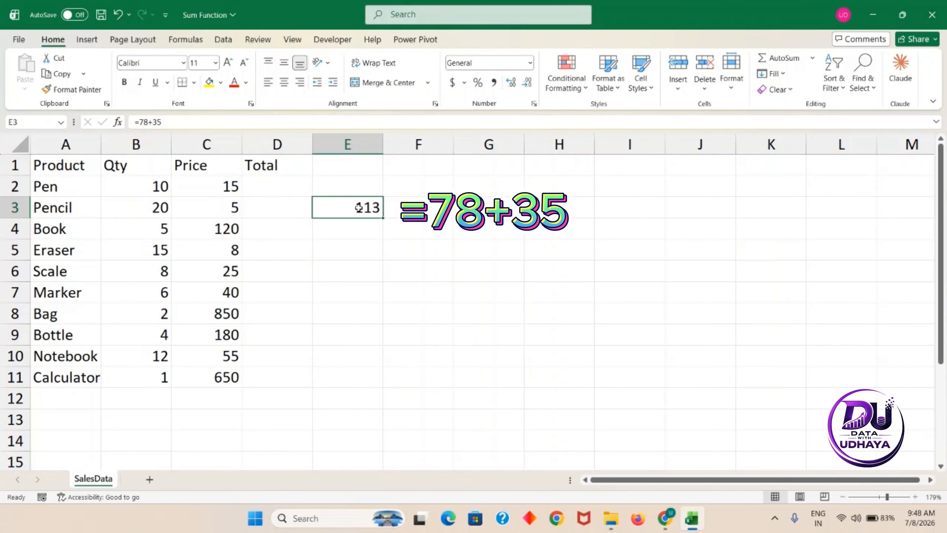
key("Delete")
Enter =B2*C2 in D2 so the Pen Total shows 150.
left_click(210, 185)
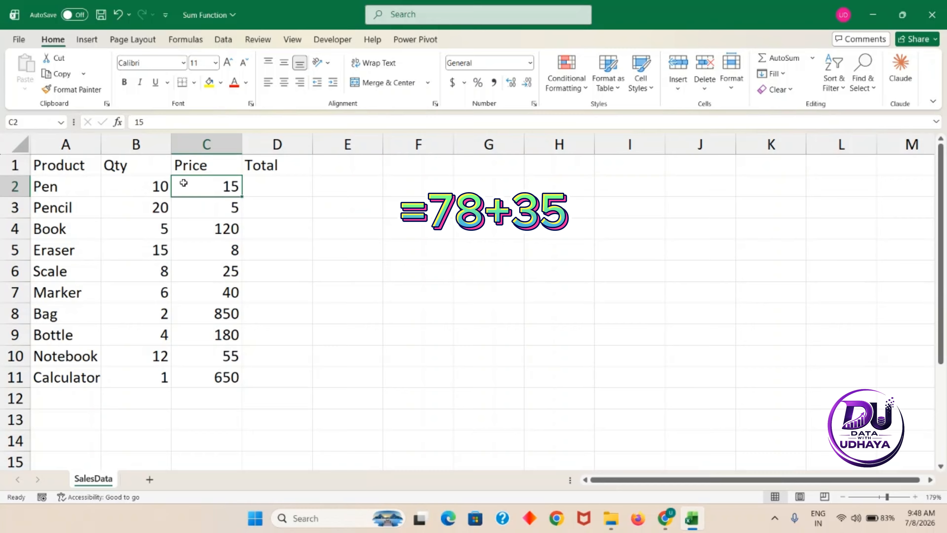
left_click(138, 185)
left_click(264, 183)
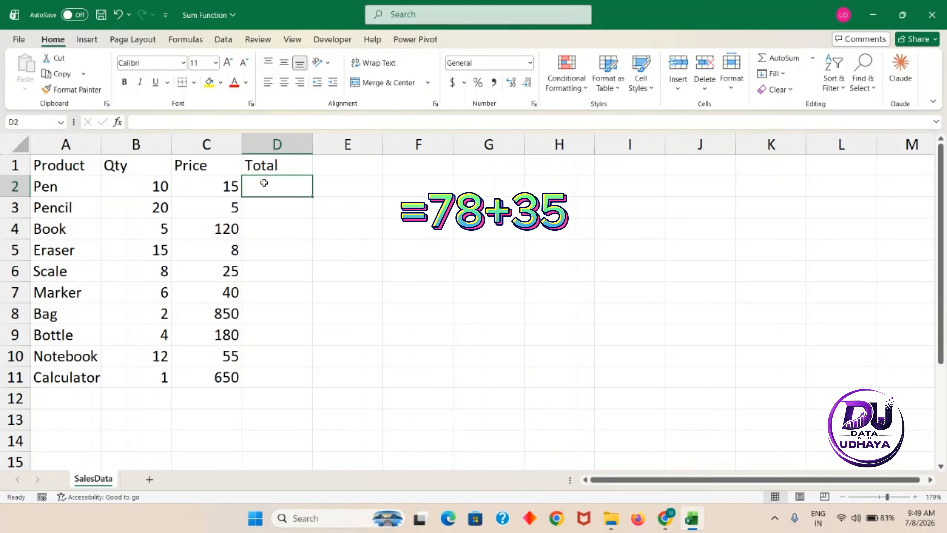
type("=")
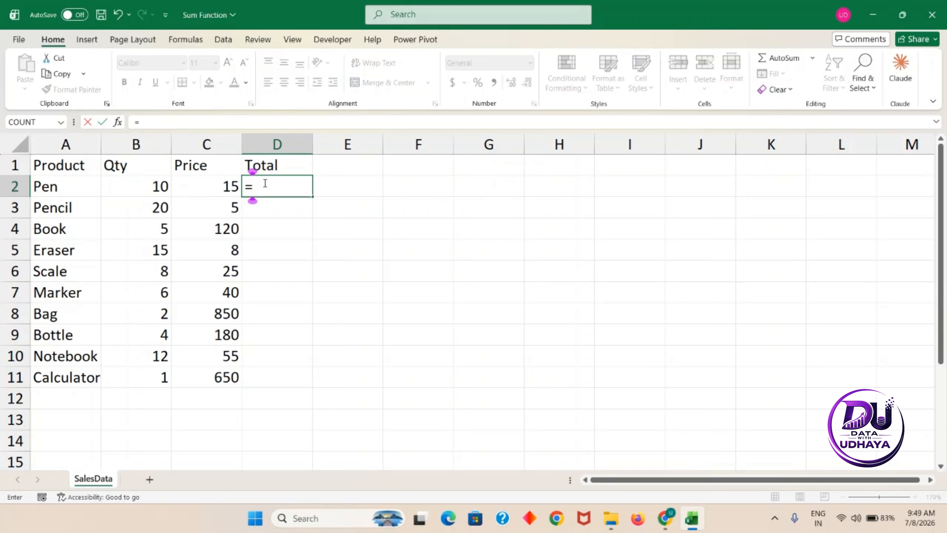
left_click(143, 181)
type("*")
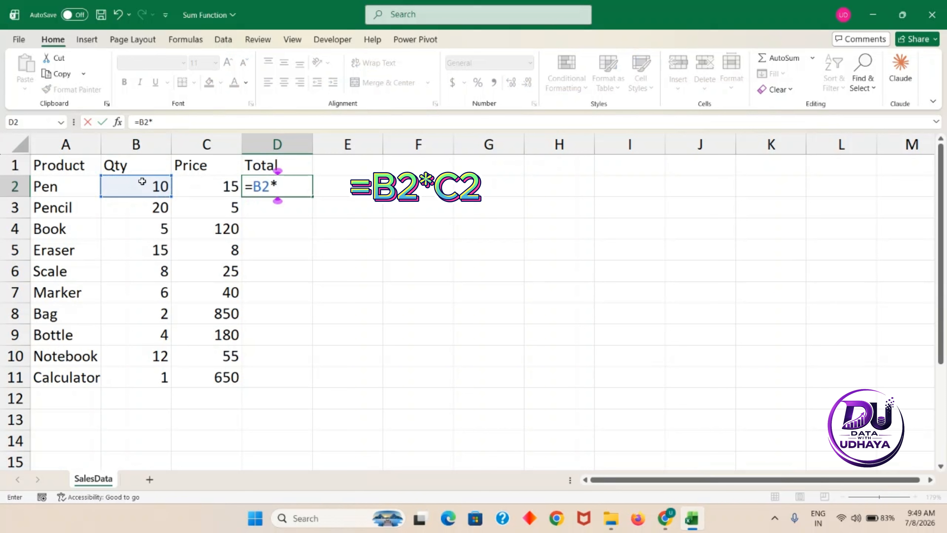
left_click(217, 188)
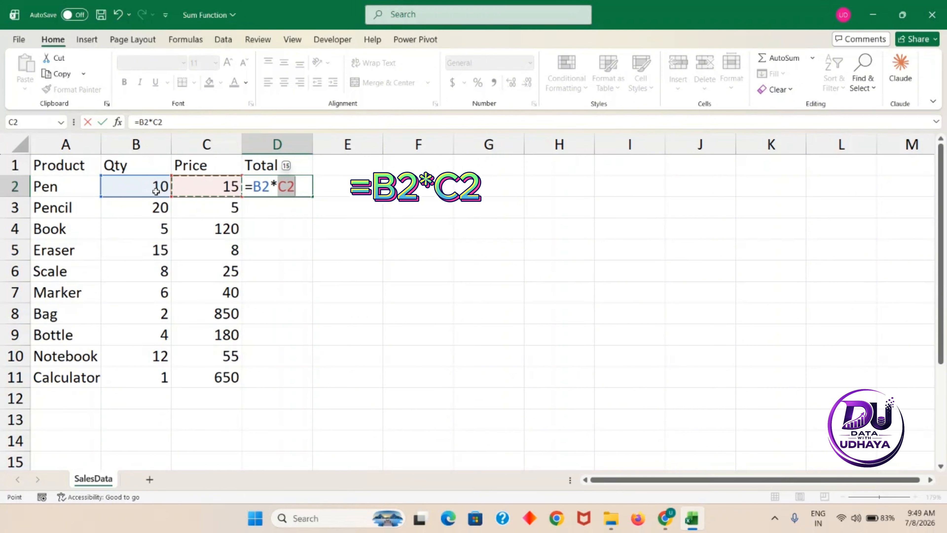
key("Return")
Reopen D2's formula to check its B2 and C2 references.
left_click(272, 180)
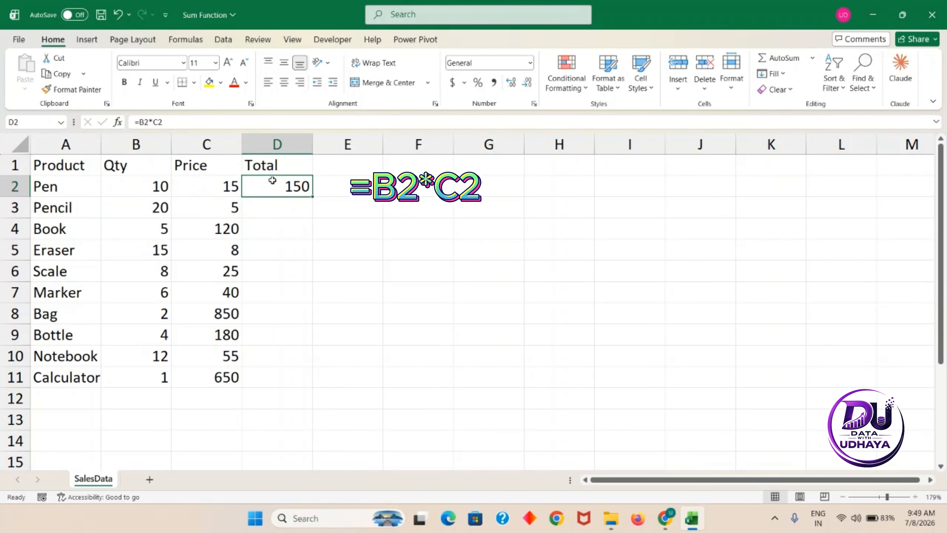
double_click(272, 180)
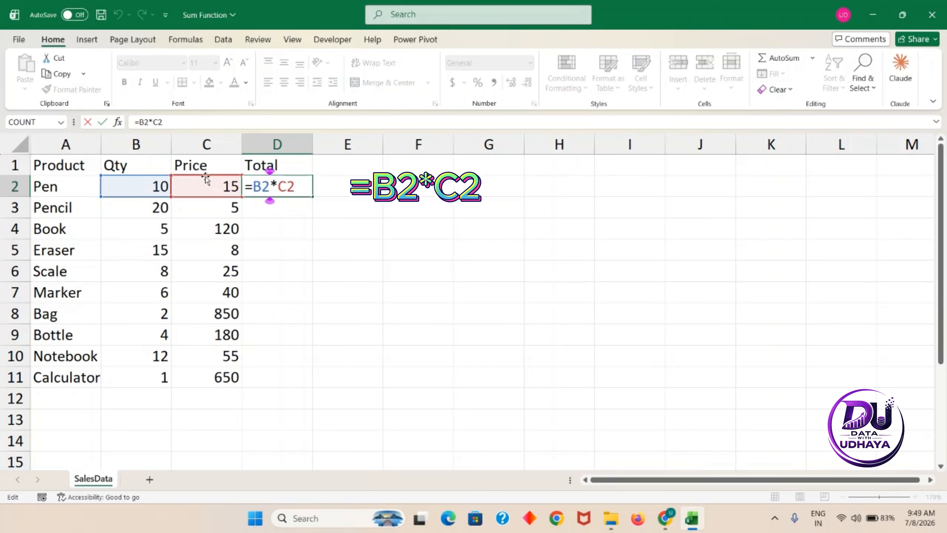
key("Return")
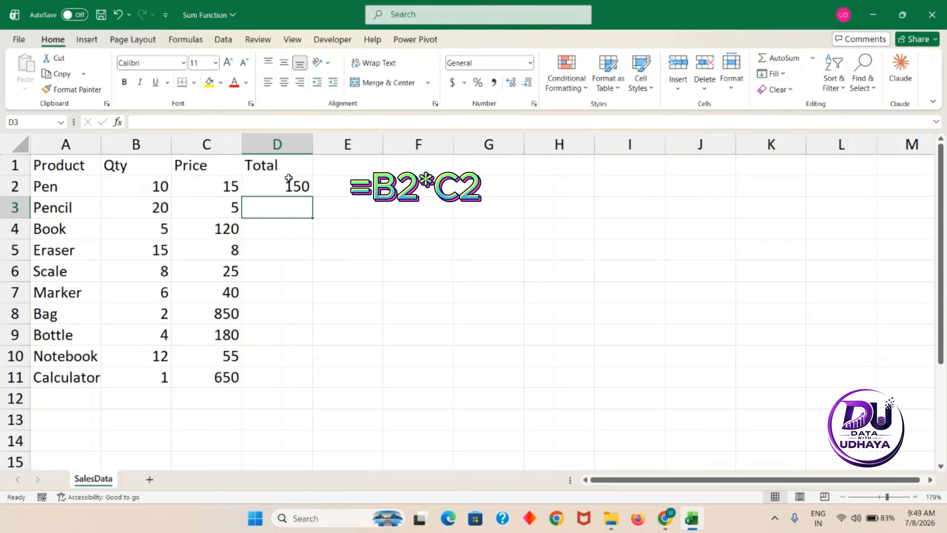
left_click(148, 186)
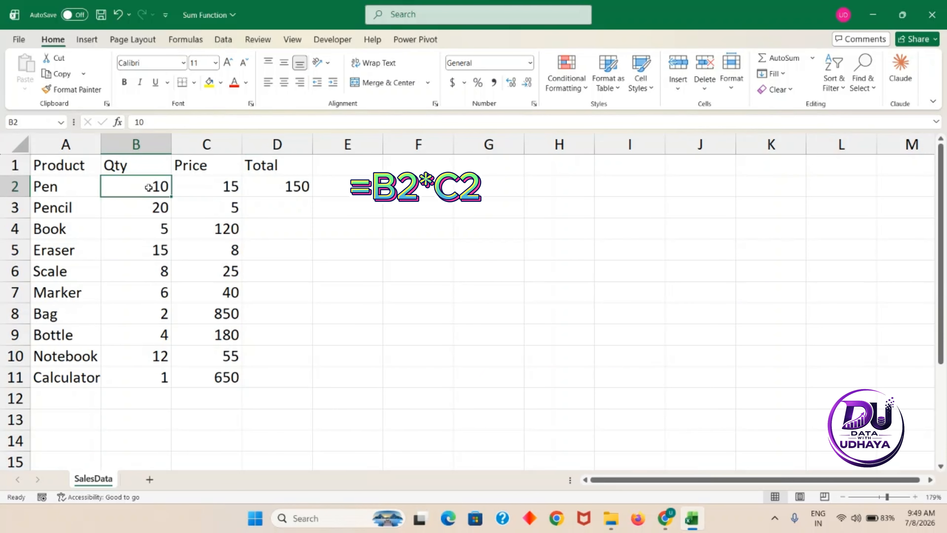
Change the Pen quantity in B2 to 5 so D2 recalculates to 75.
double_click(148, 187)
type("5")
key("Return")
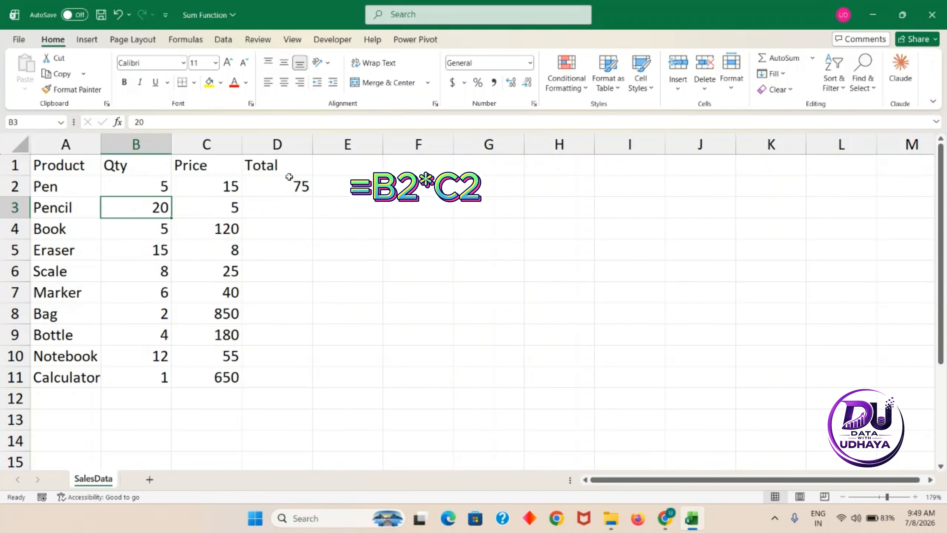
left_click(284, 185)
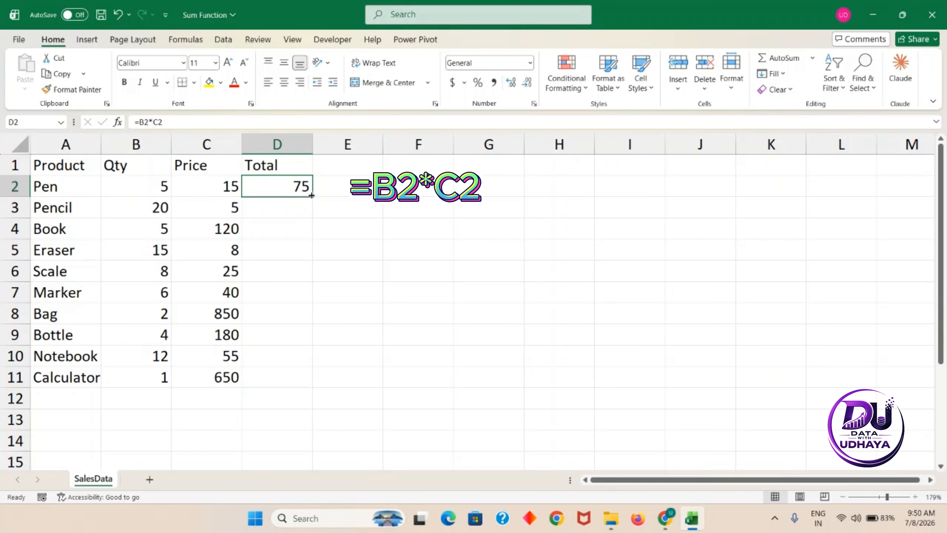
Fill the D2 Total formula down through D11 for all products.
left_click_drag(311, 196, 282, 382)
left_click(291, 183)
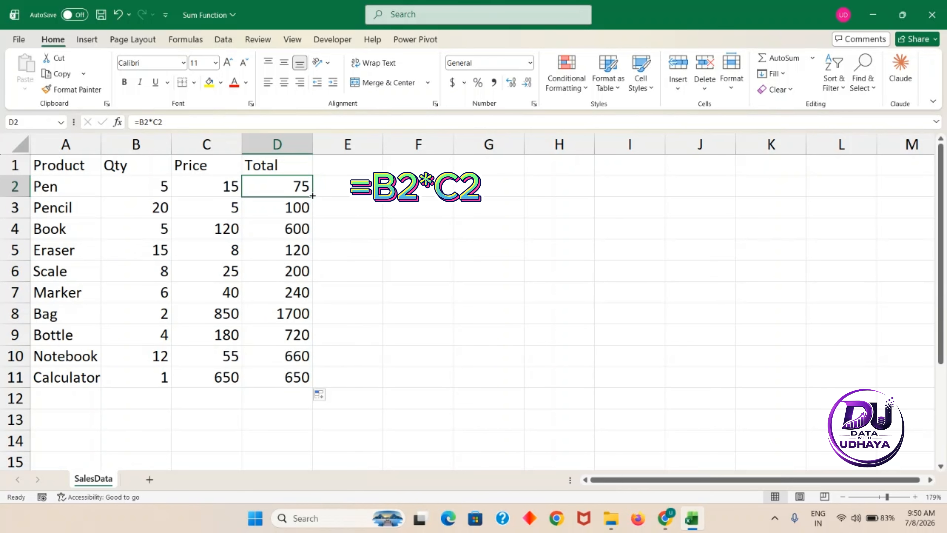
left_click_drag(312, 195, 291, 378)
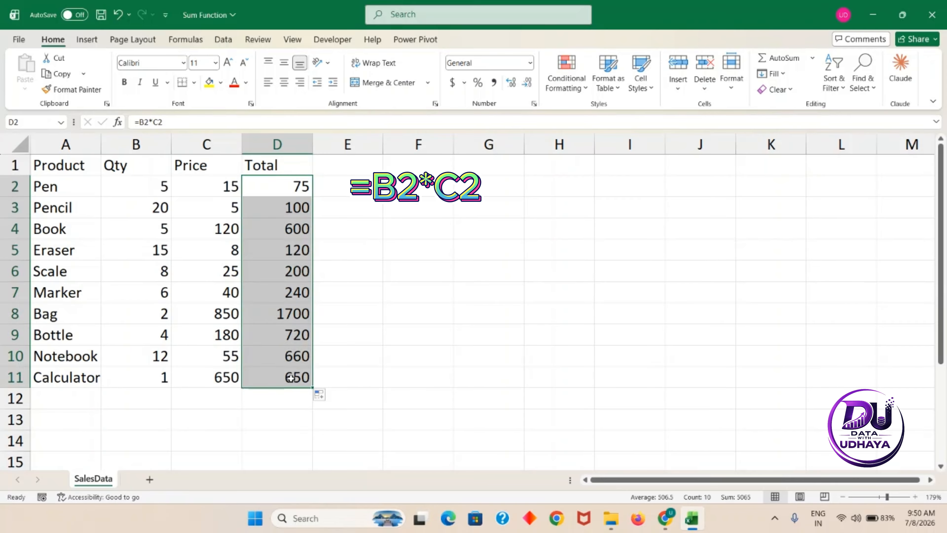
Type the label 'Total' in C12 below the table.
left_click(217, 401)
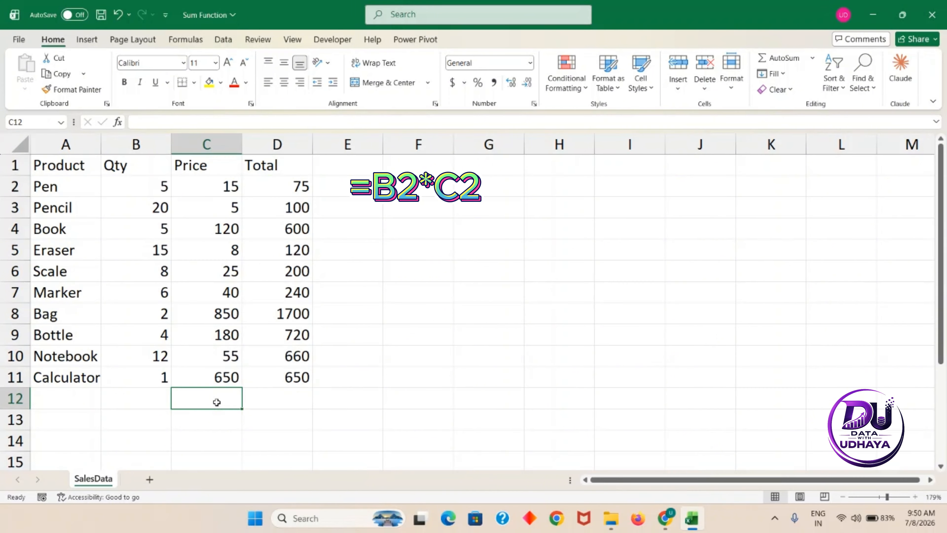
type("Tota")
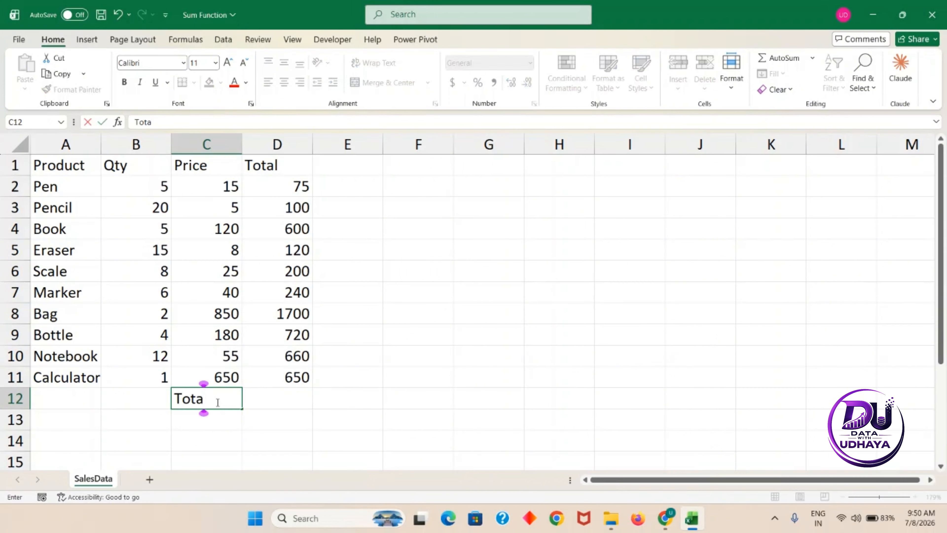
type("l")
key("Tab")
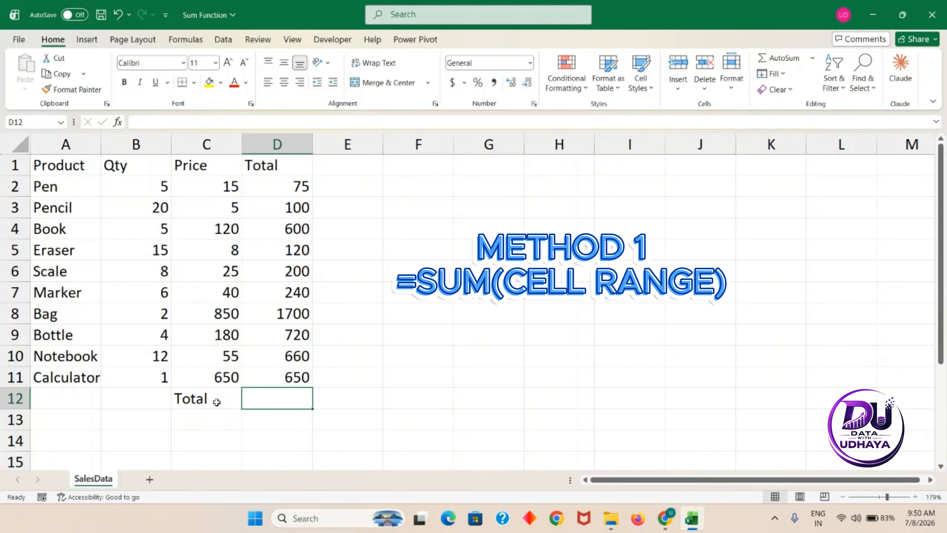
Enter =SUM(D2:D11) in D12 to get the 5065 grand total.
type("=")
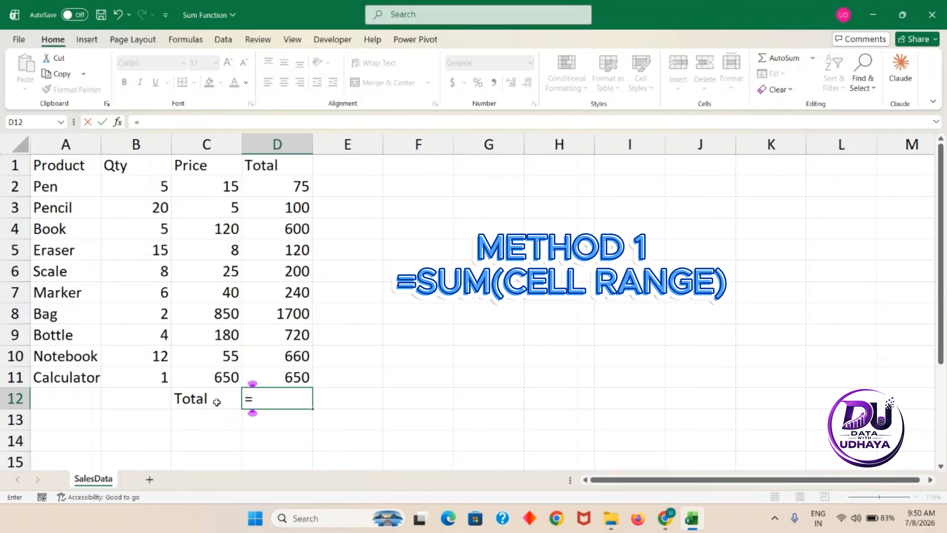
type("sum")
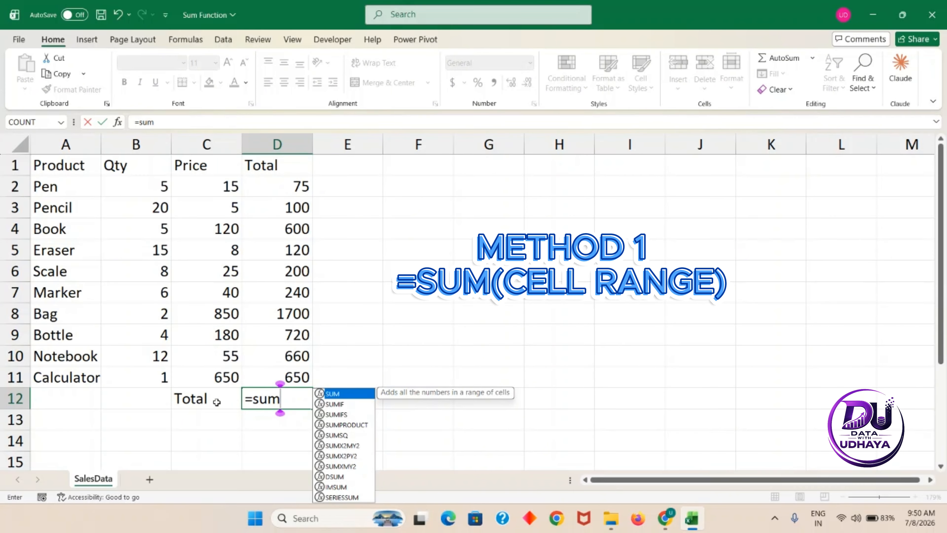
double_click(340, 396)
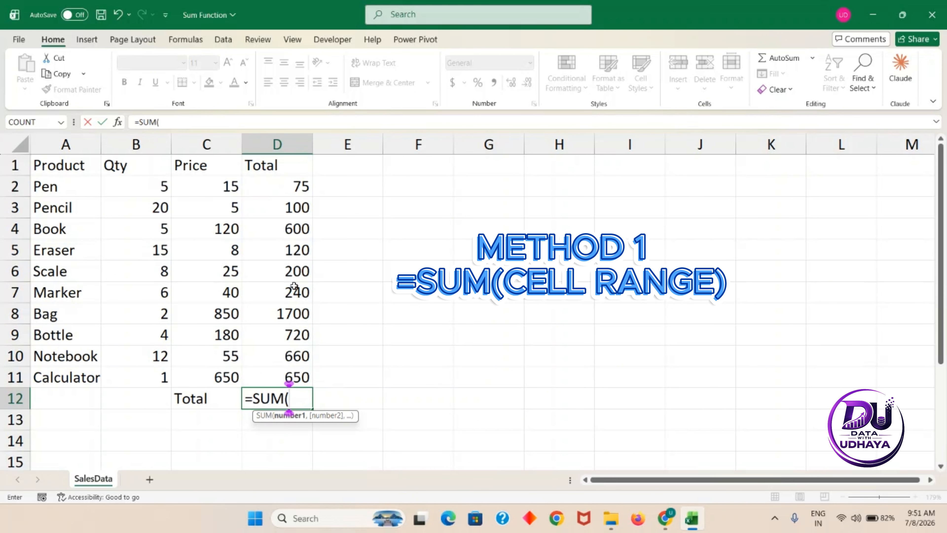
left_click_drag(285, 185, 284, 377)
type(")")
key("Return")
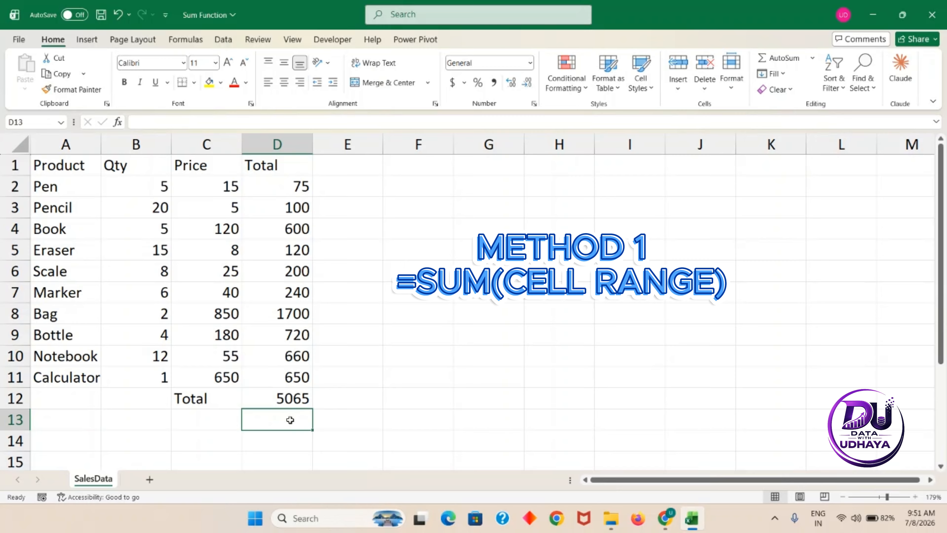
Reopen the D12 formula to verify its D2:D11 range, leaving it unchanged.
left_click(293, 398)
left_click(293, 398)
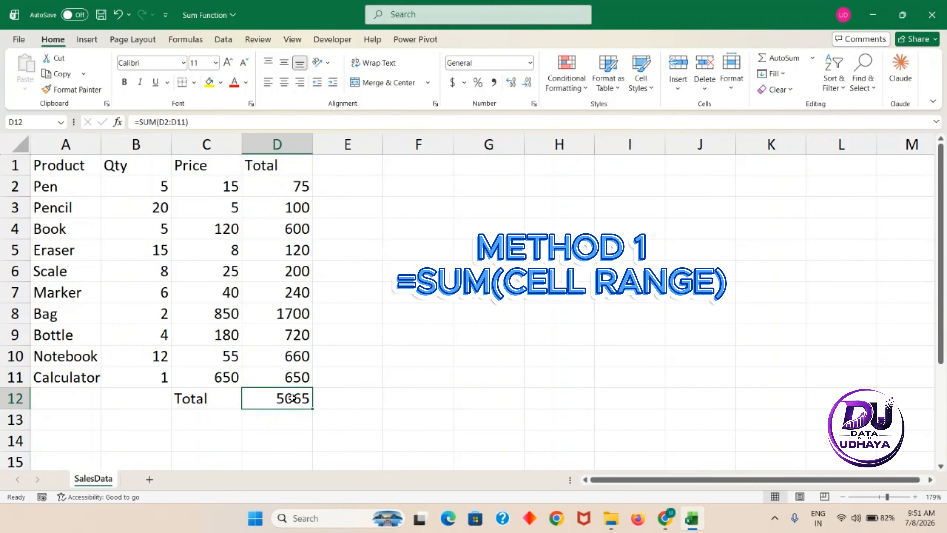
double_click(292, 398)
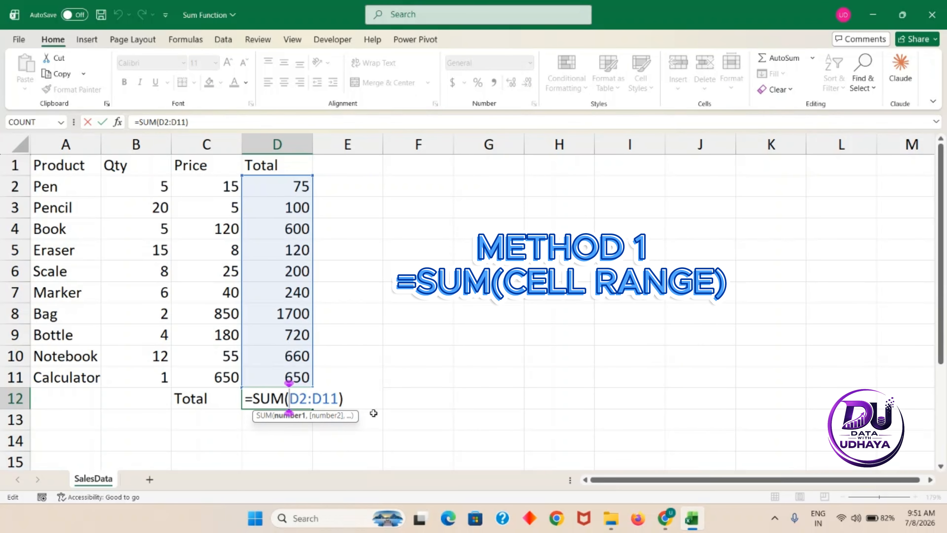
key("Return")
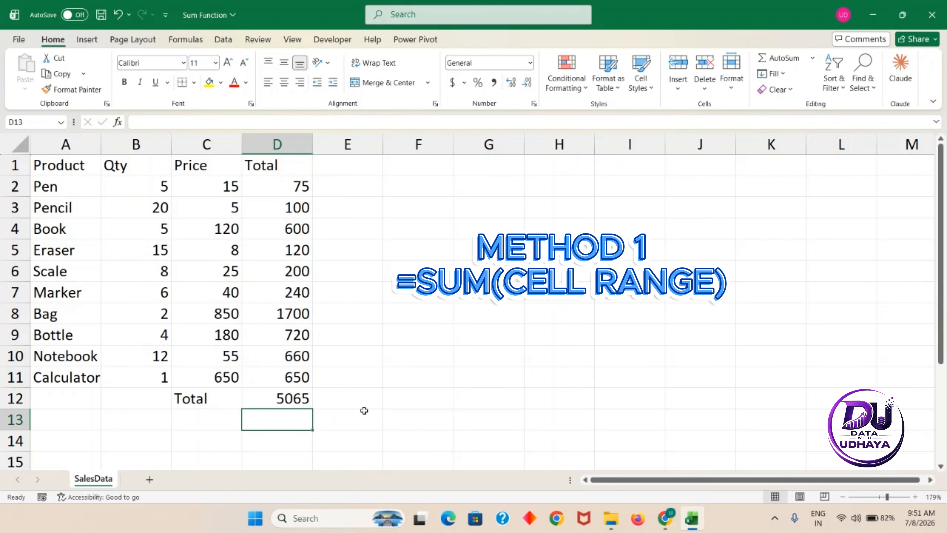
Clear D12 and rebuild its grand total with AutoSum, giving =SUM(D2:D11).
left_click(292, 395)
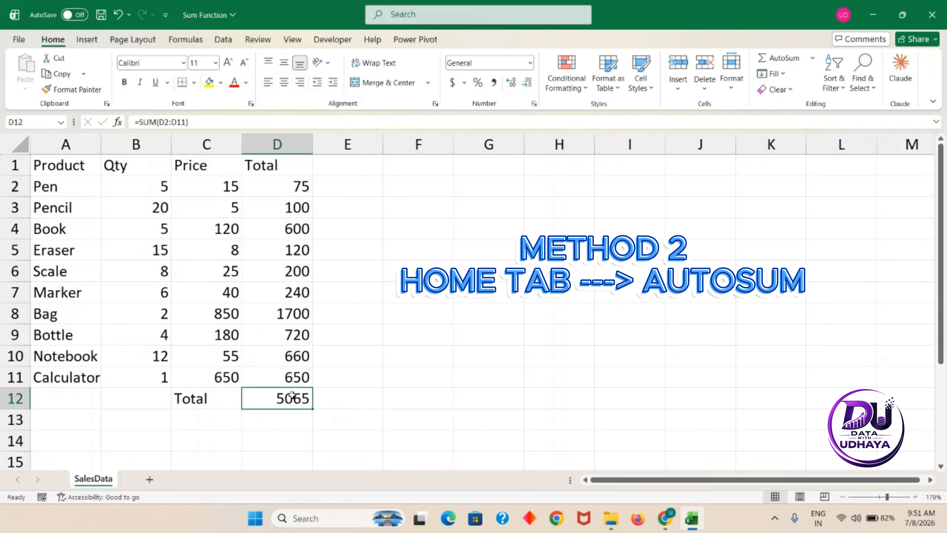
key("Delete")
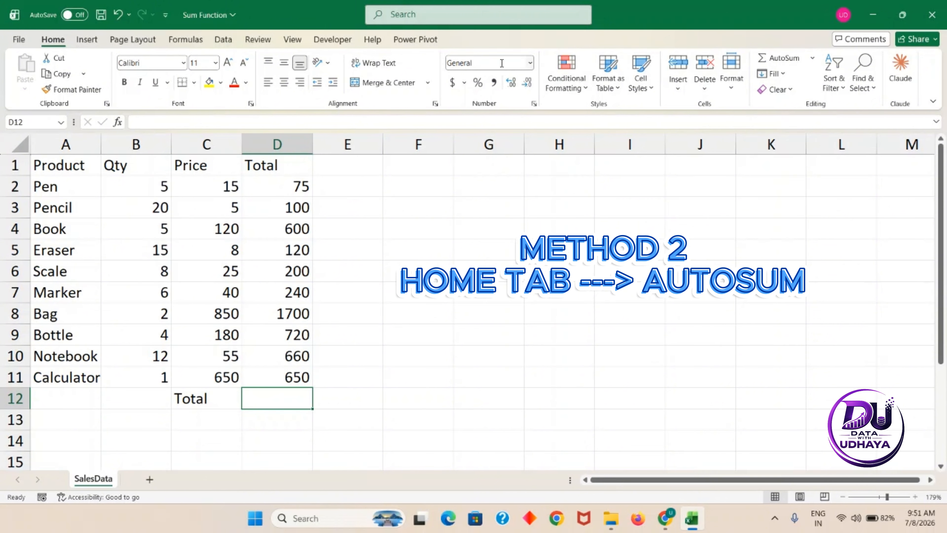
left_click(768, 58)
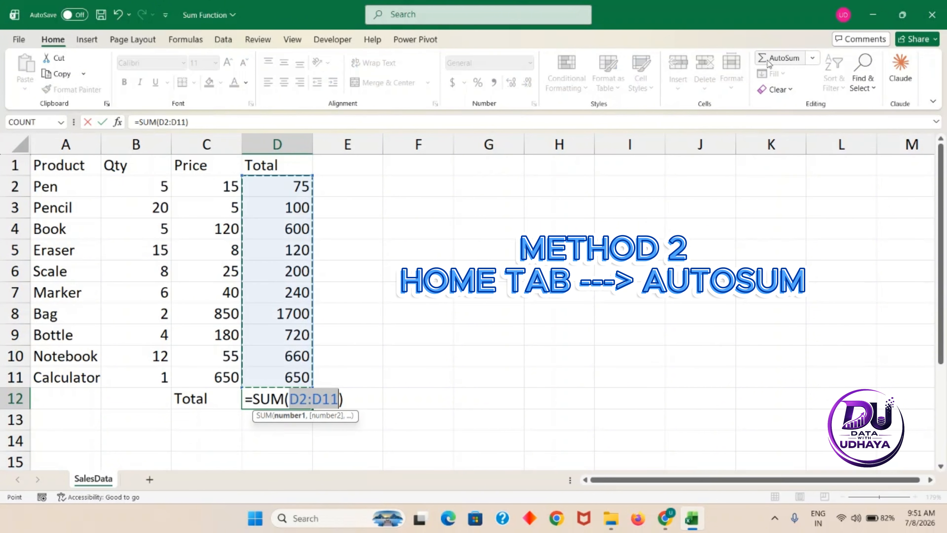
key("Return")
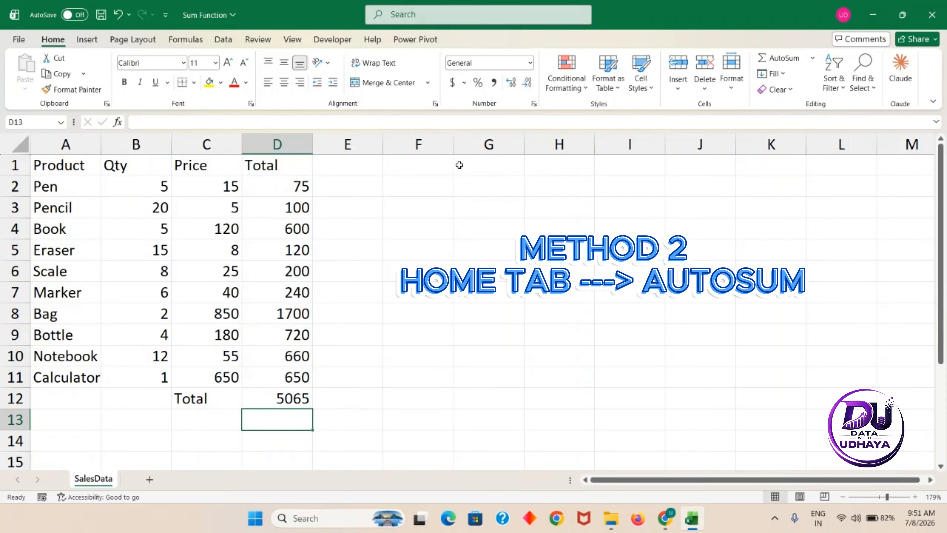
Apply AutoSum to D12 once more, again showing 5065.
key("Up")
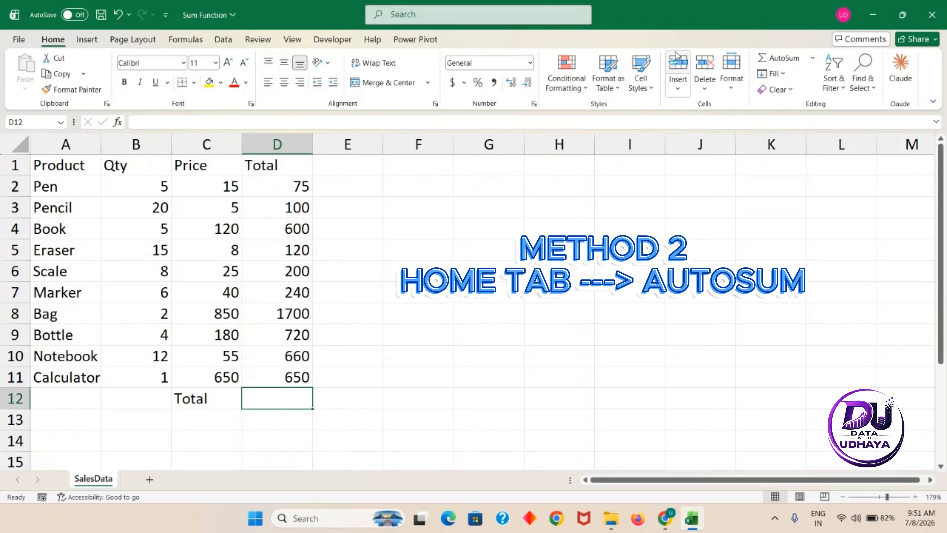
left_click(782, 64)
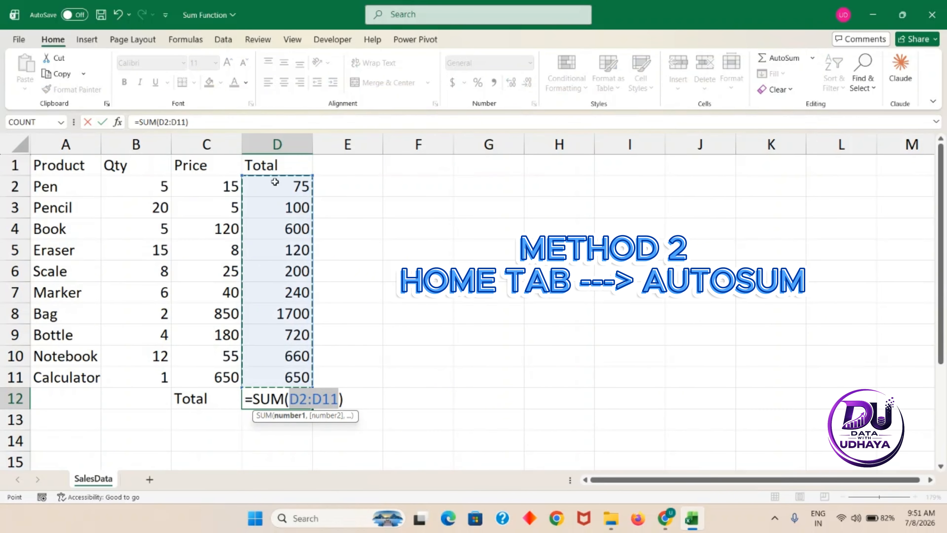
key("Return")
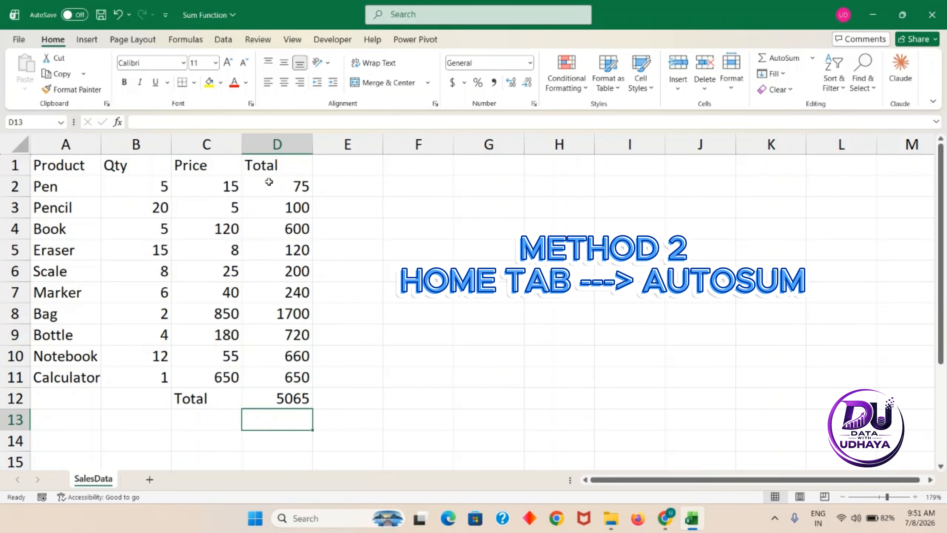
key("Up")
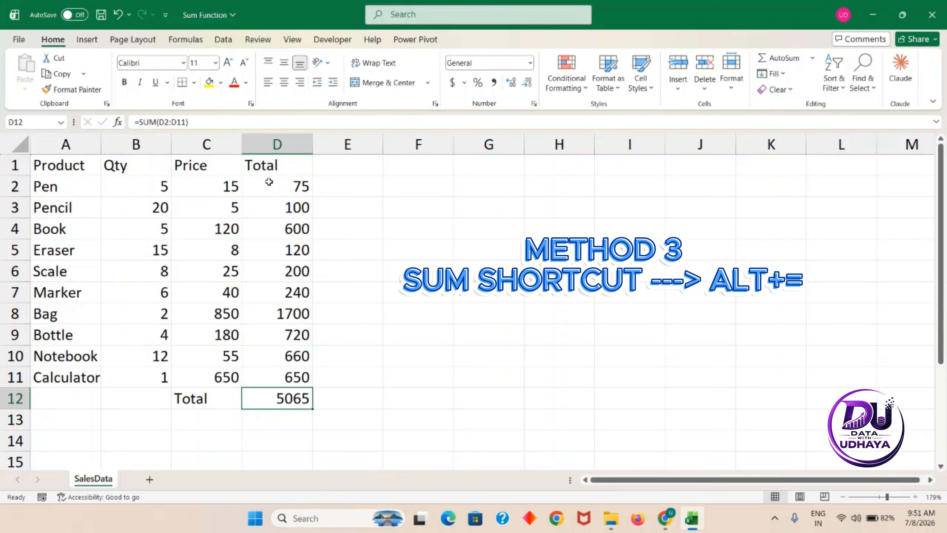
Clear D12 and refill it with the Alt+= quick sum, showing 5065.
key("Delete")
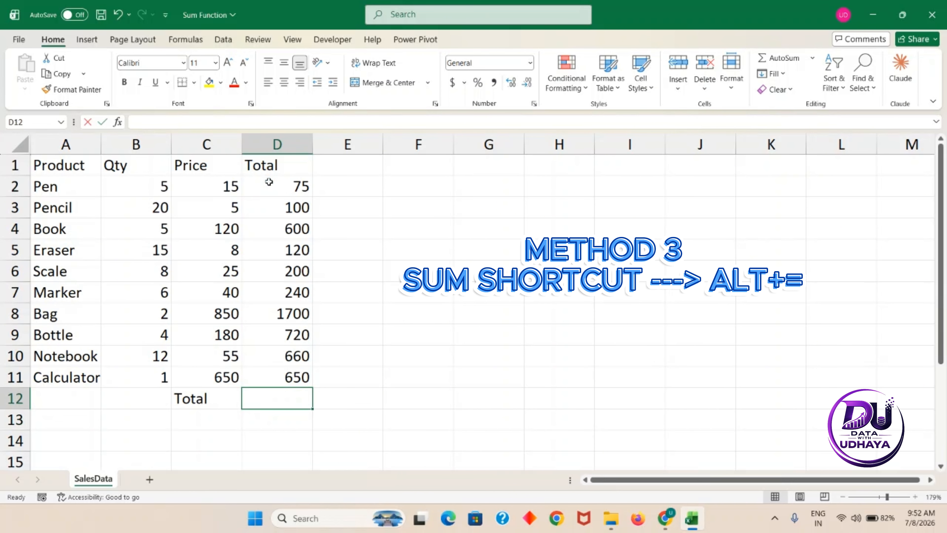
key("alt+equal")
key("Return")
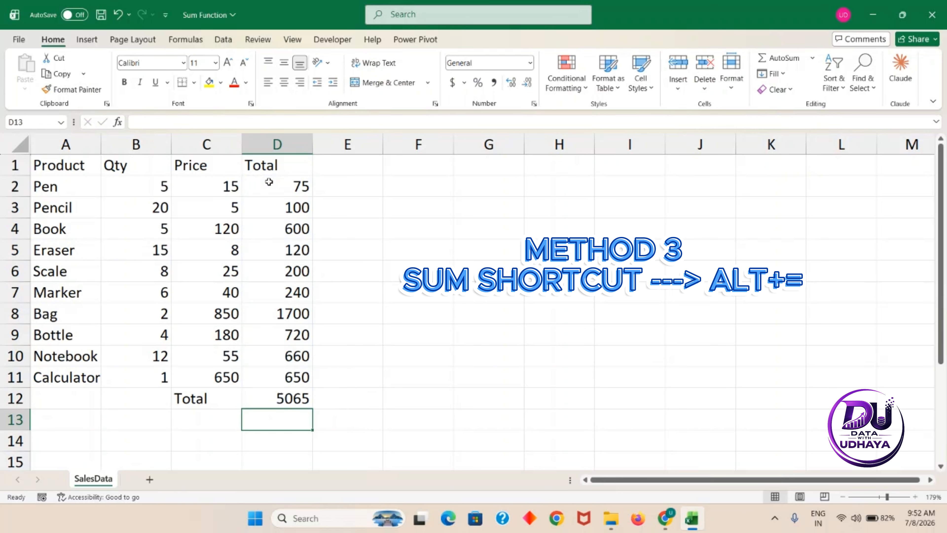